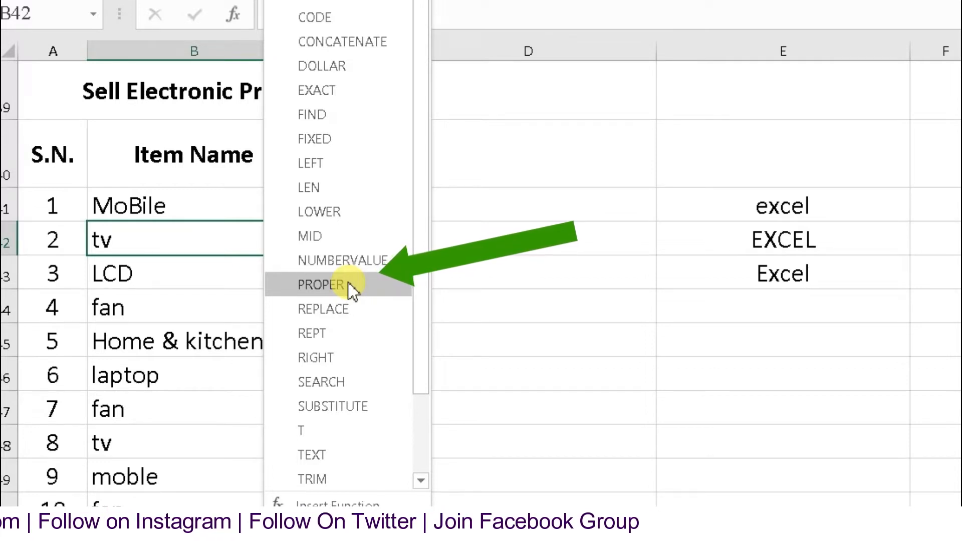
- Compare the lowercase, uppercase and proper-case sample words in cells E41 to E43
left_click(840, 203)
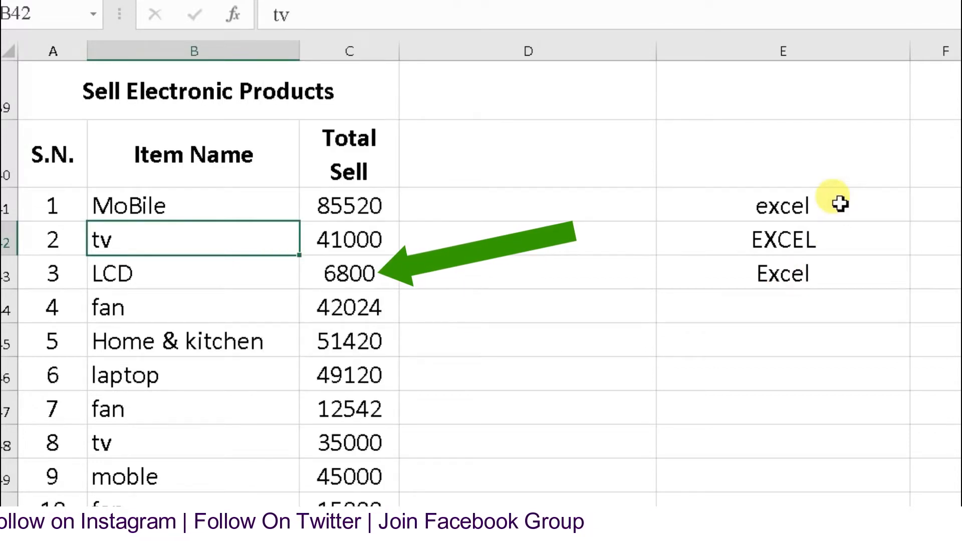
left_click(845, 205)
key("Down")
key("Down")
key("Down")
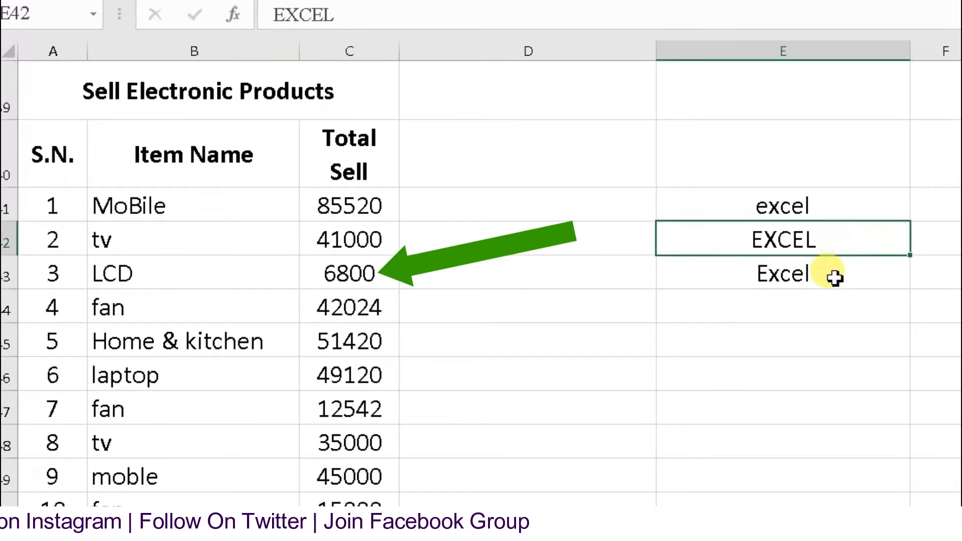
left_click(844, 203)
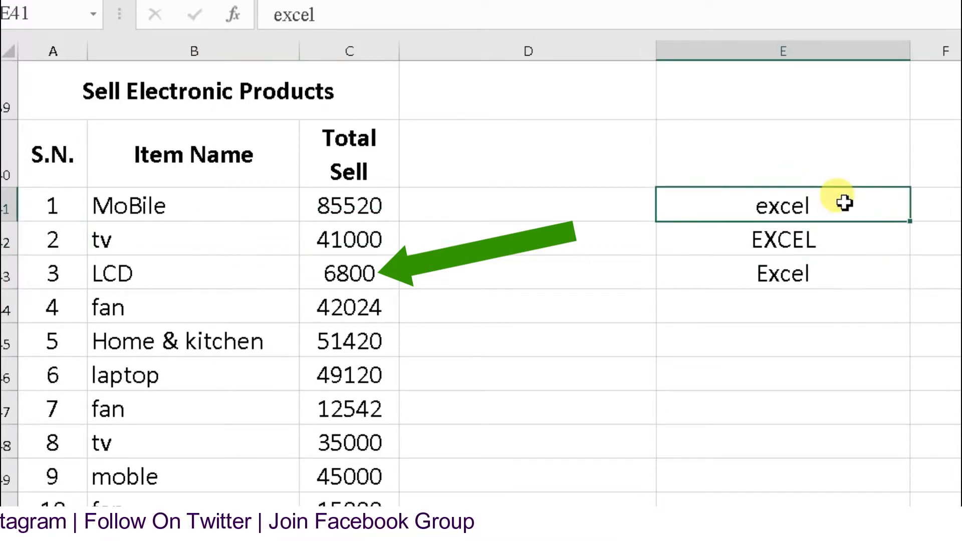
left_click(834, 232)
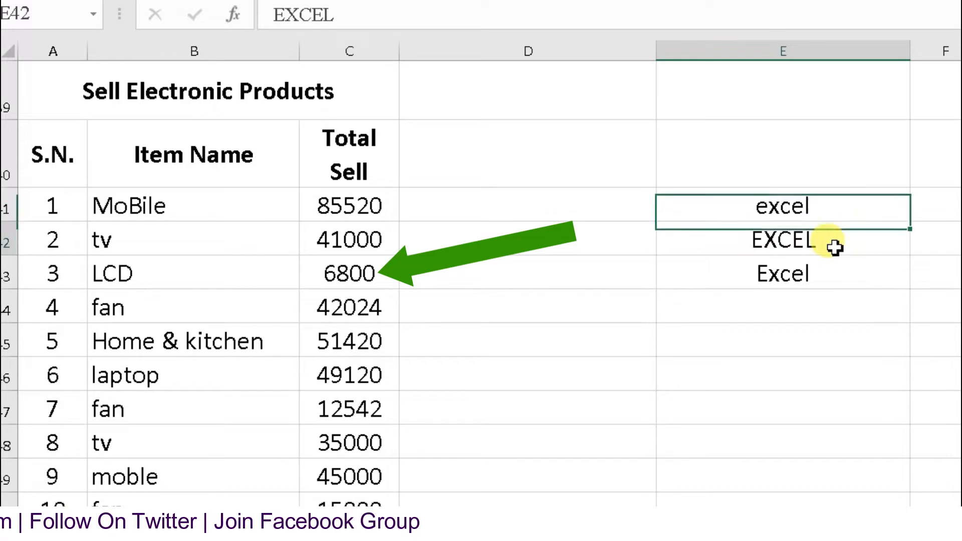
left_click(835, 276)
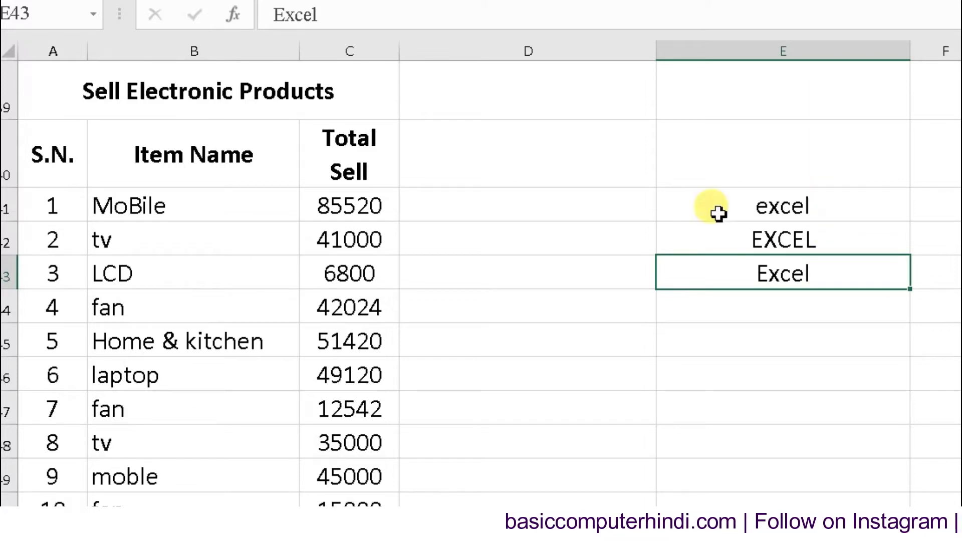
- Examine the mixed letter case of the entries under Item Name, starting at B41
left_click(198, 183)
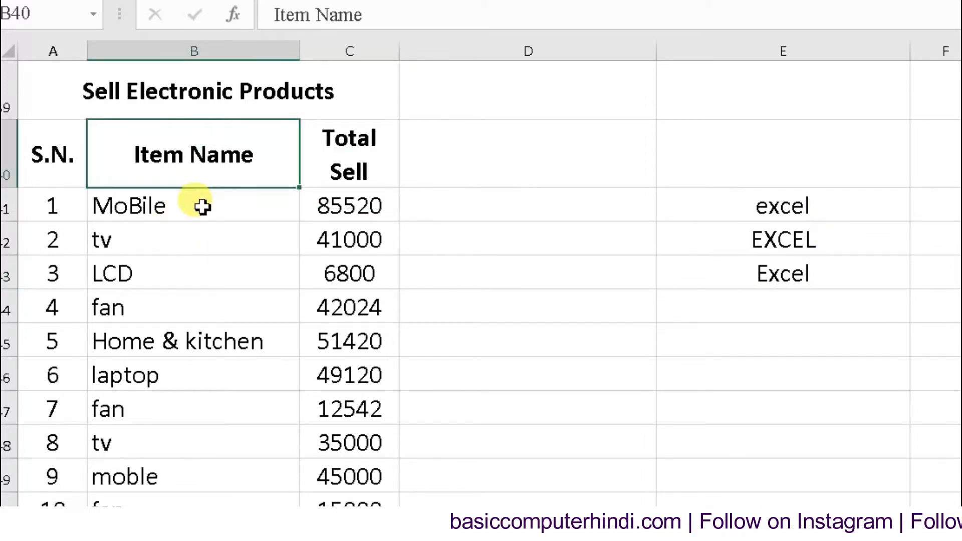
left_click(202, 207)
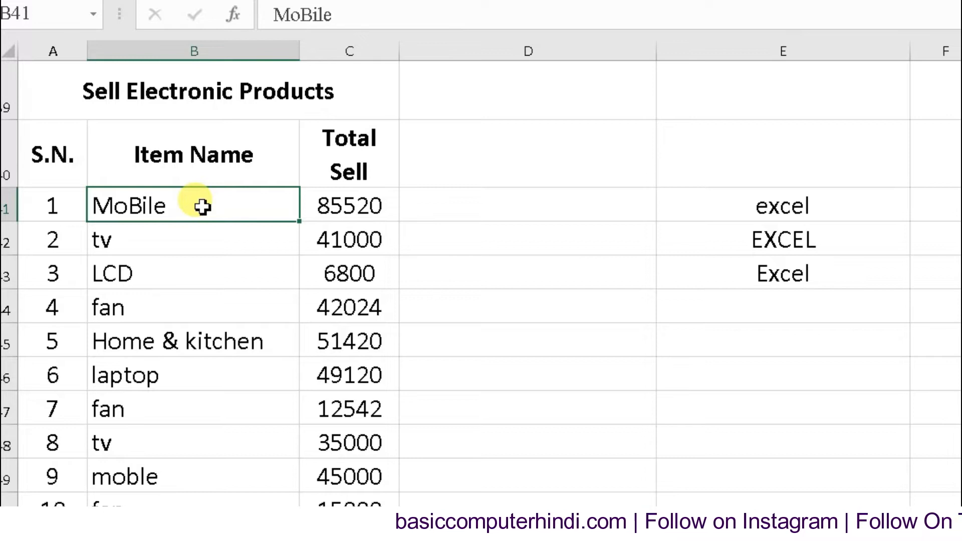
left_click(186, 319)
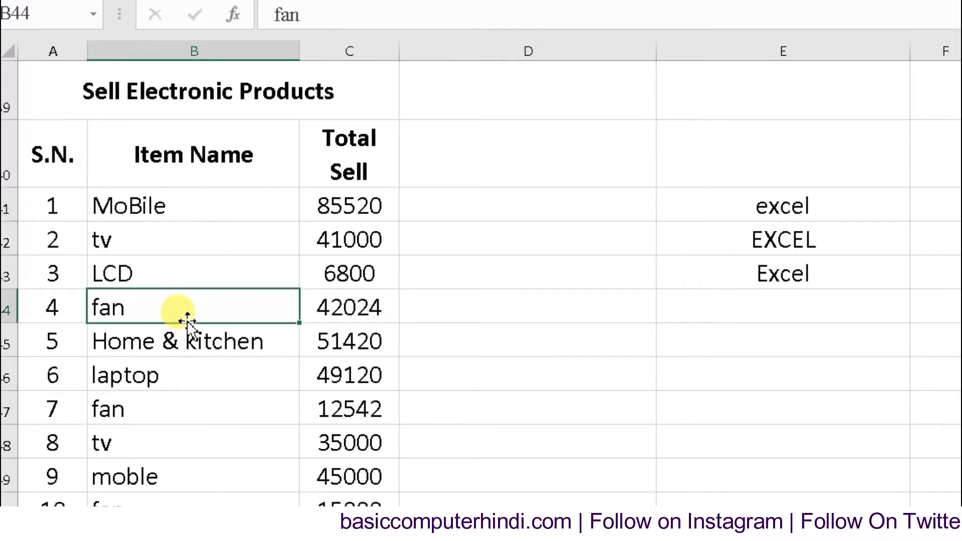
left_click(187, 268)
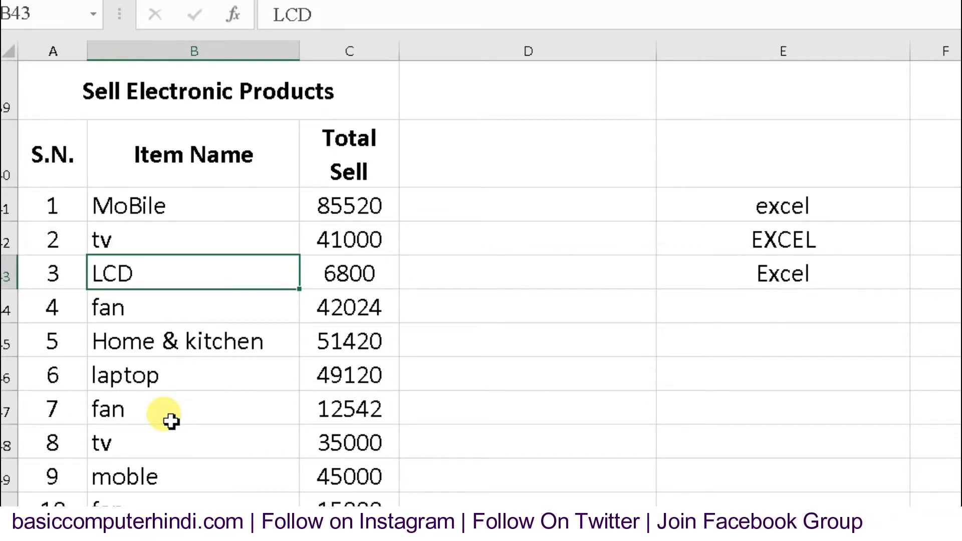
left_click_drag(219, 212, 186, 492)
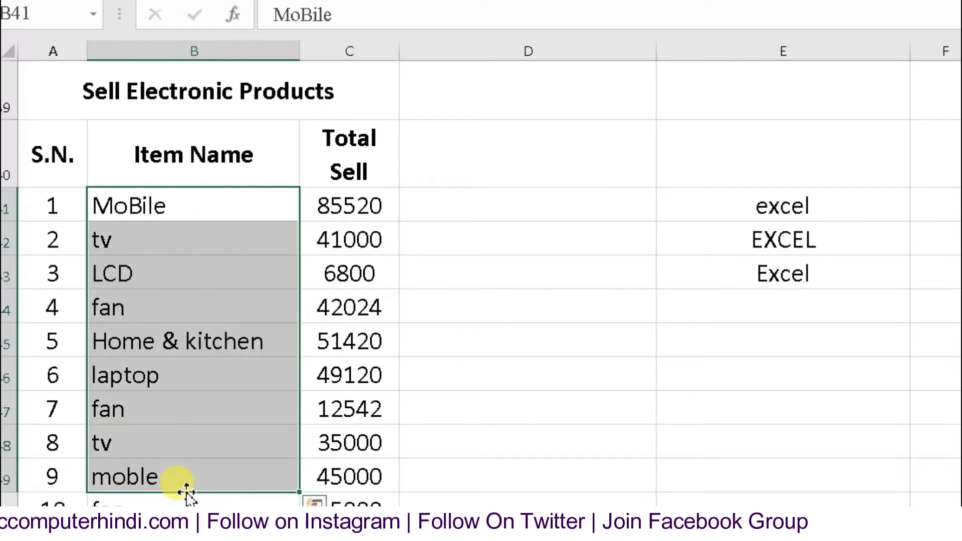
- Enter the formula =PROPER(B41) in cell D41 to convert the first item name to proper case
left_click(591, 216)
type("=prop")
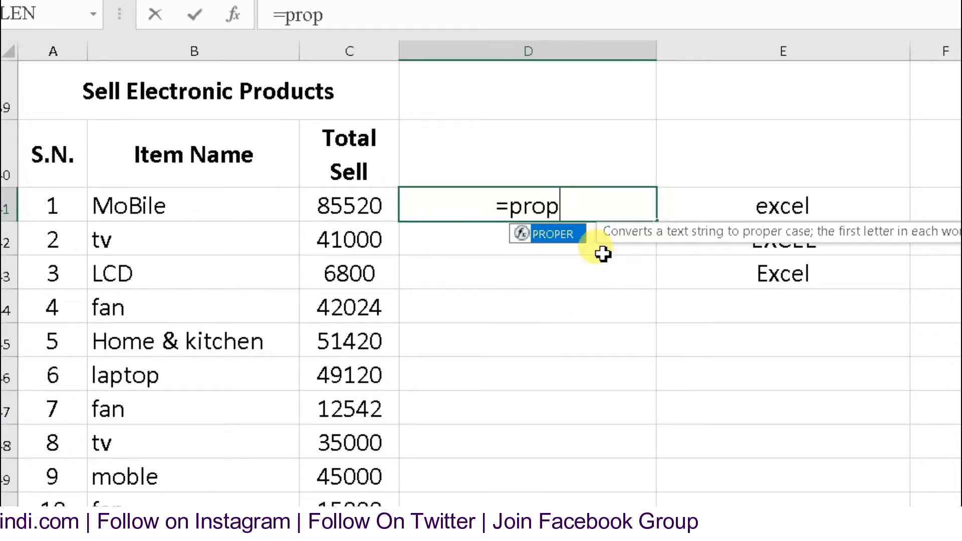
type("er(")
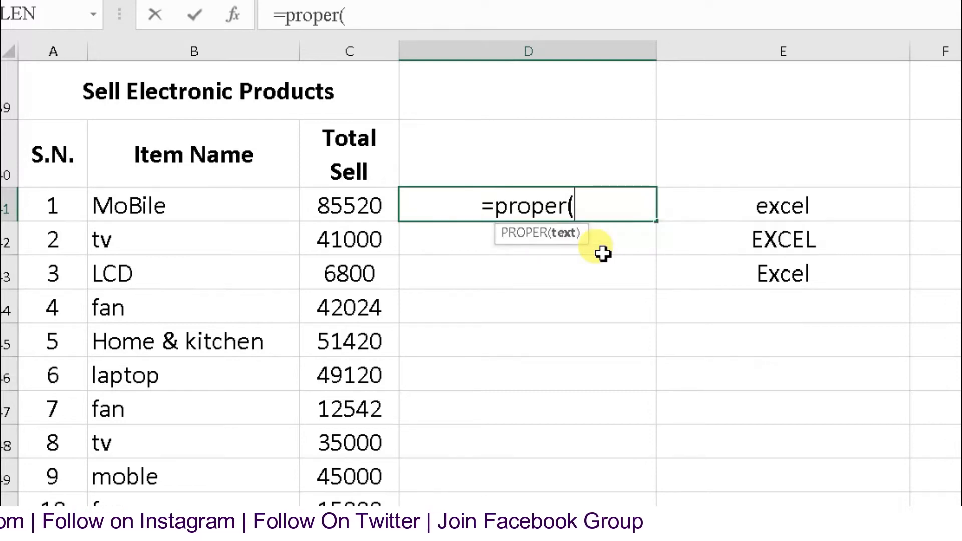
left_click(243, 205)
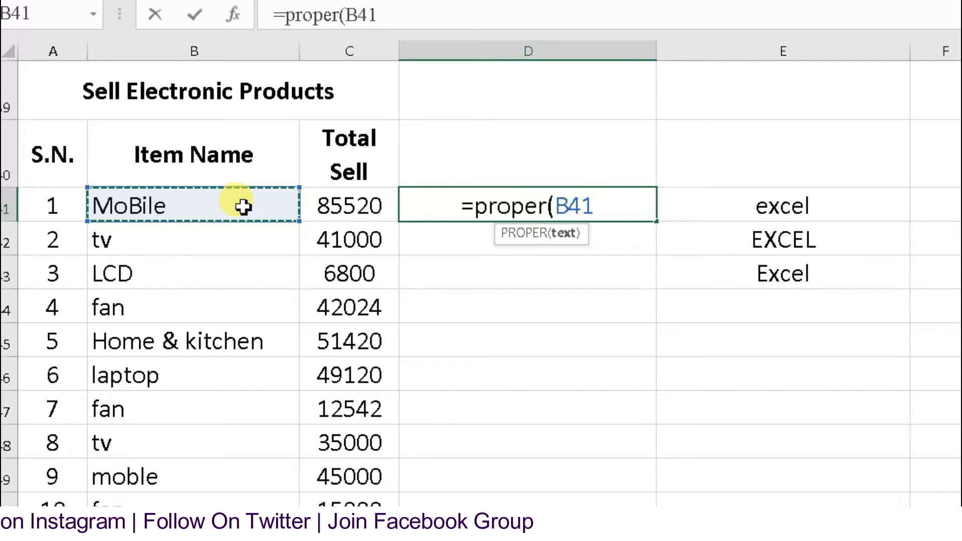
type(")")
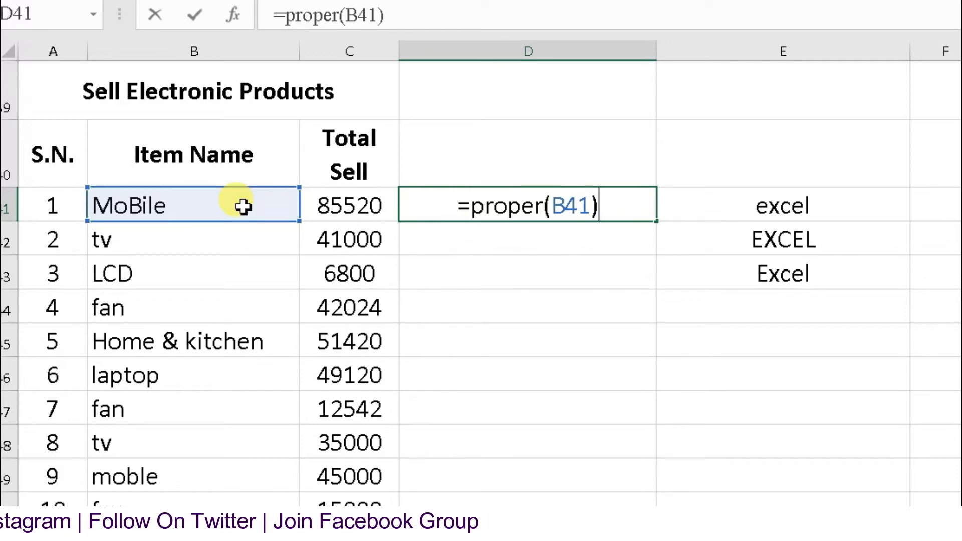
key("Return")
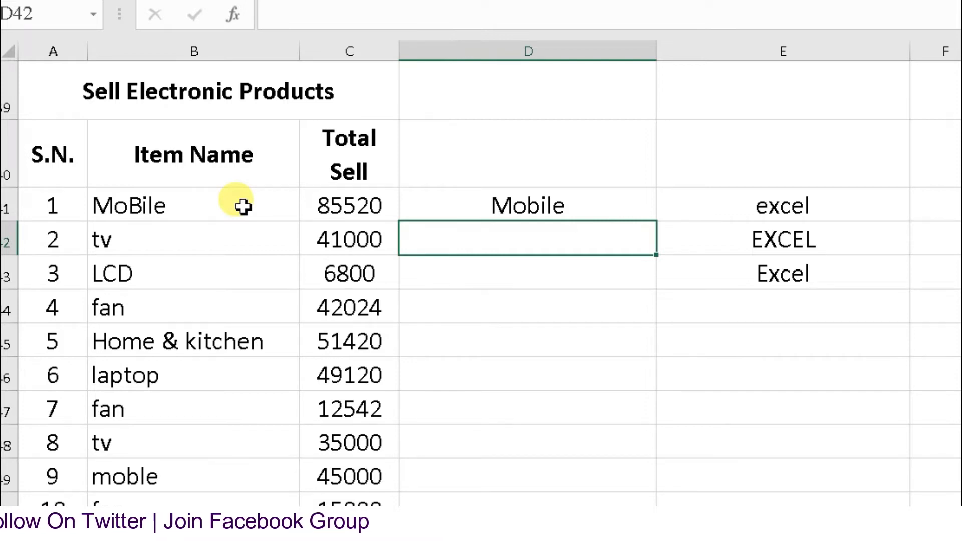
- Fill the PROPER formula from D41 down to D50 and copy the range D41:D50
left_click(592, 202)
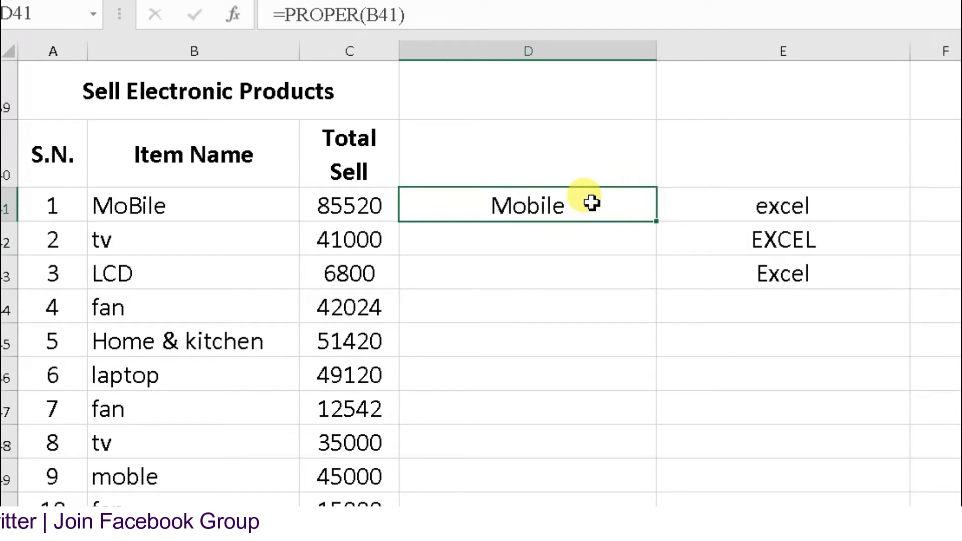
left_click_drag(656, 220, 639, 501)
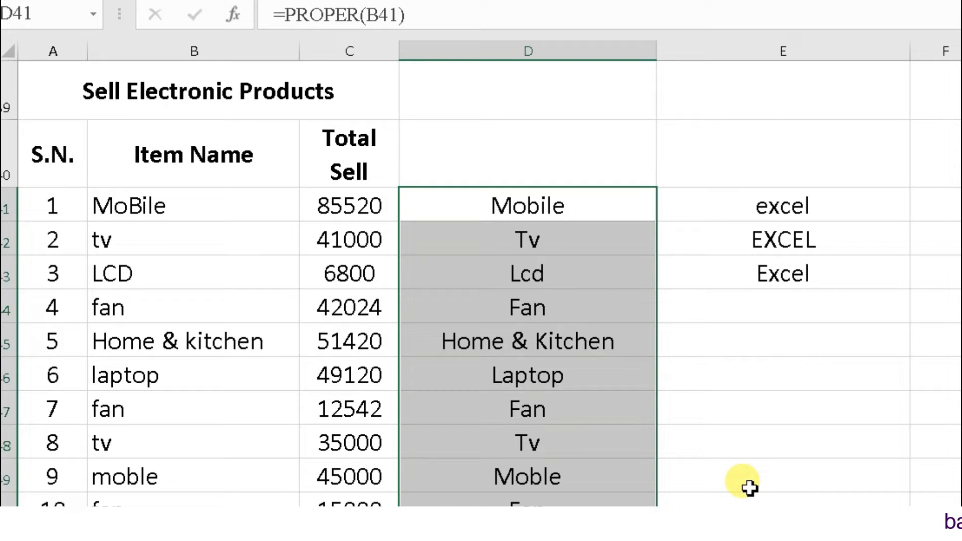
left_click(806, 429)
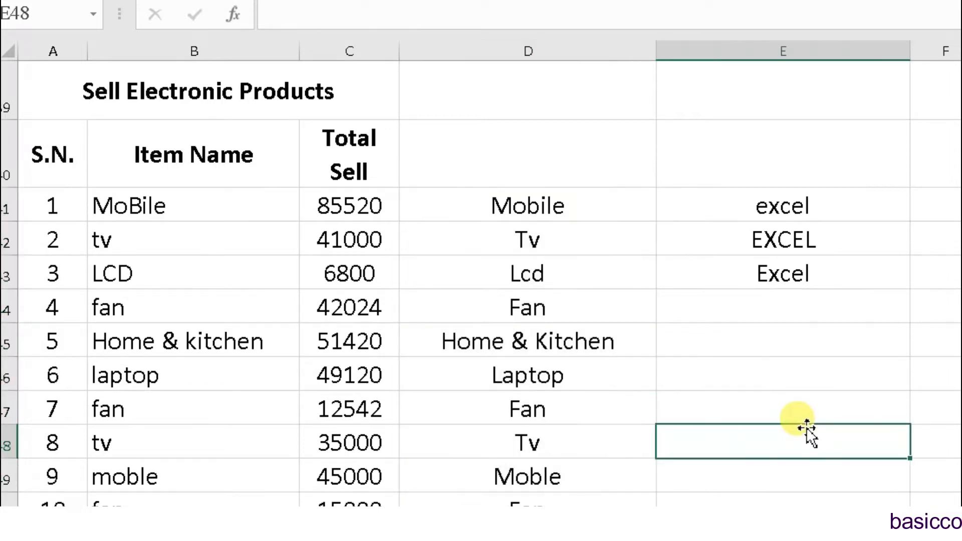
left_click_drag(605, 204, 562, 501)
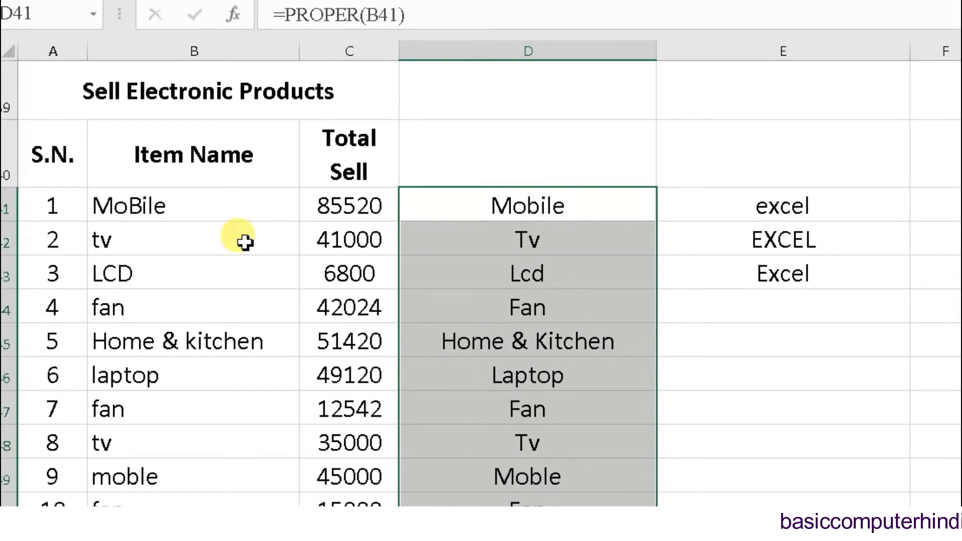
key("ctrl+c")
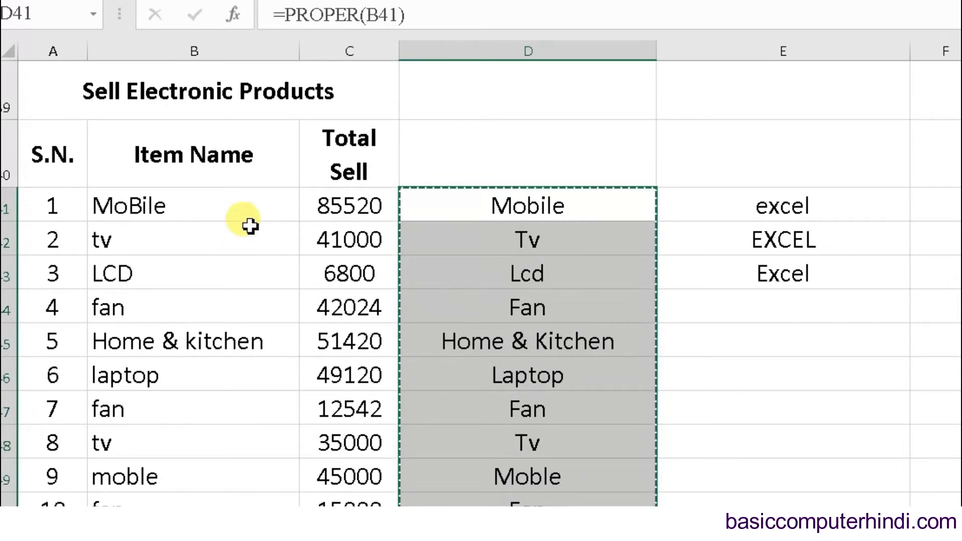
- Try to paste the copied formulas normally over the item names in B41:B50, and undo the paste
left_click_drag(229, 194, 233, 497)
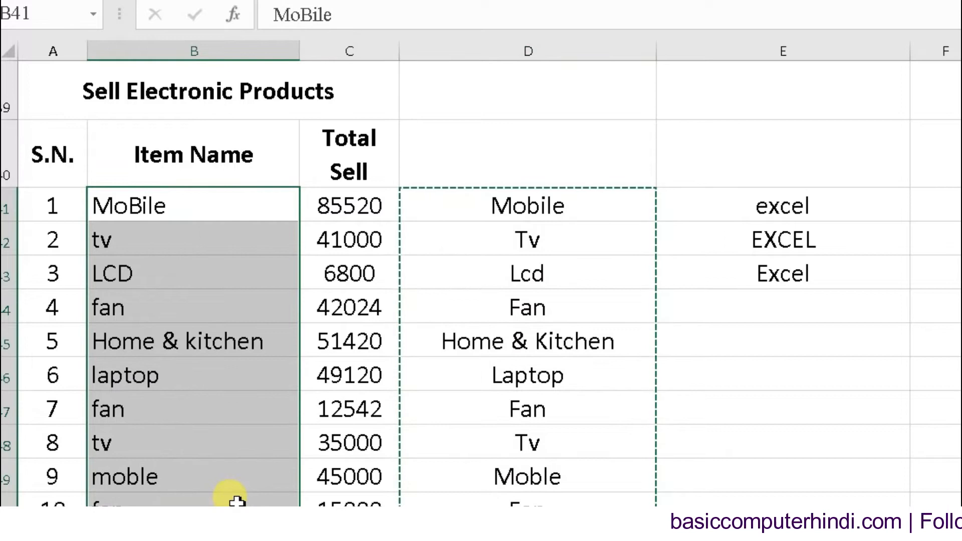
key("ctrl+v")
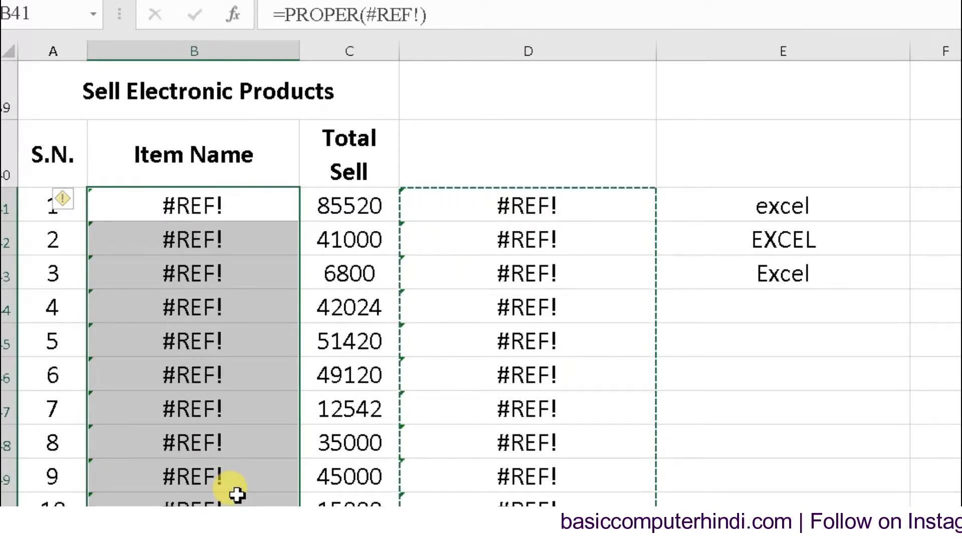
key("ctrl+z")
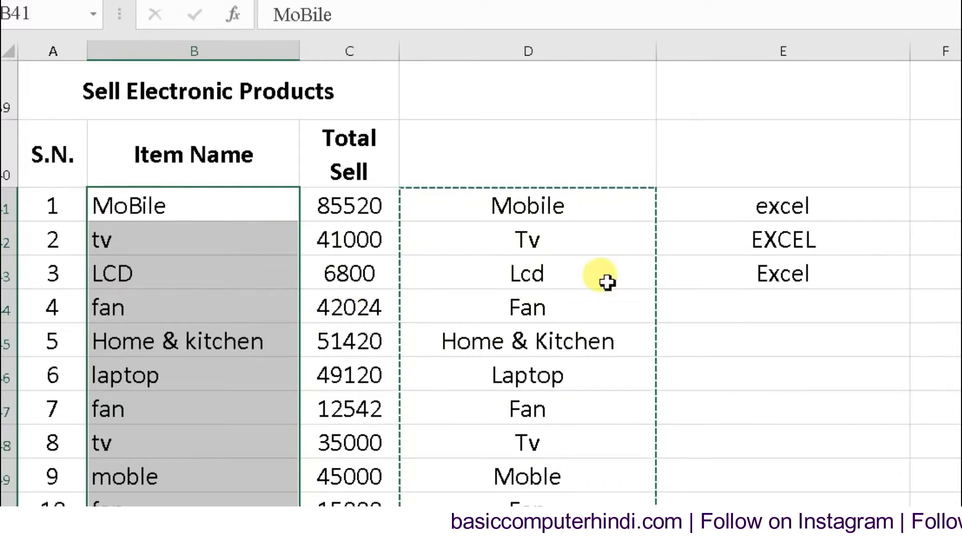
left_click(696, 273)
left_click_drag(221, 198, 211, 500)
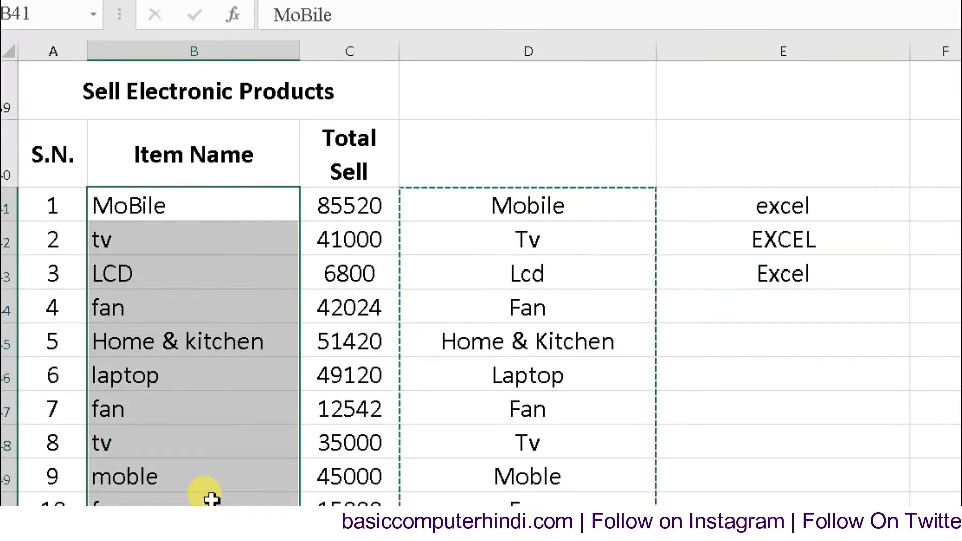
key("Delete")
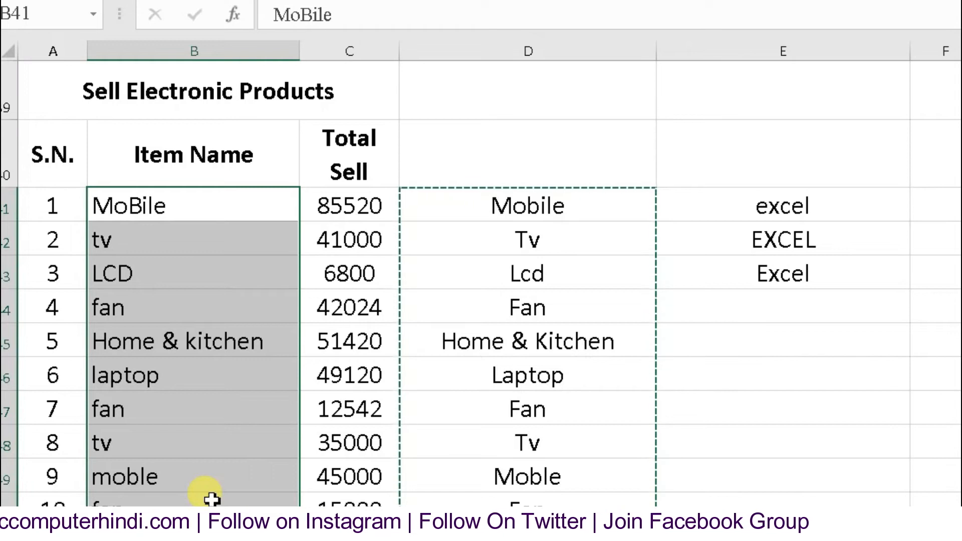
left_click(241, 250)
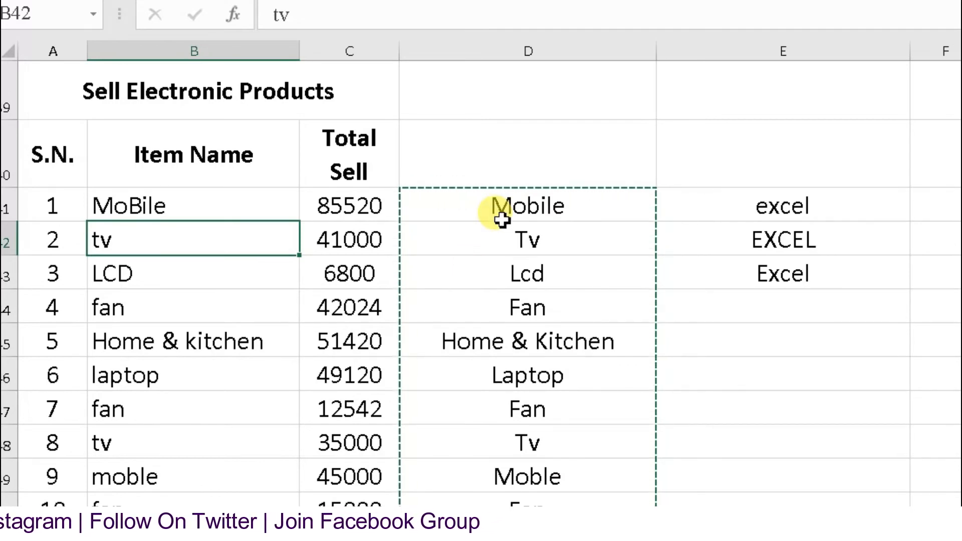
- Paste the copied D41:D50 results over the item names in B41:B50 with Paste Special, using the Values option
left_click_drag(596, 214, 591, 501)
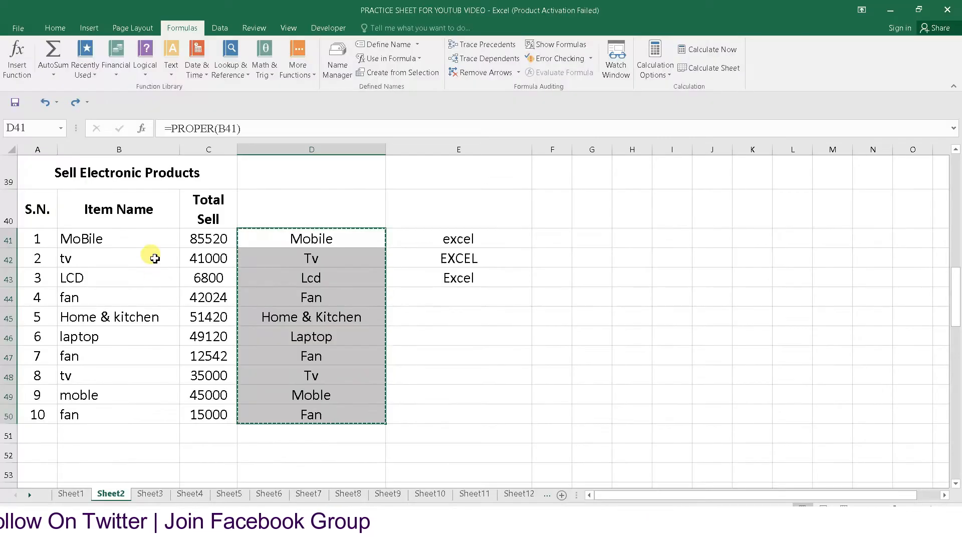
left_click_drag(150, 234, 129, 407)
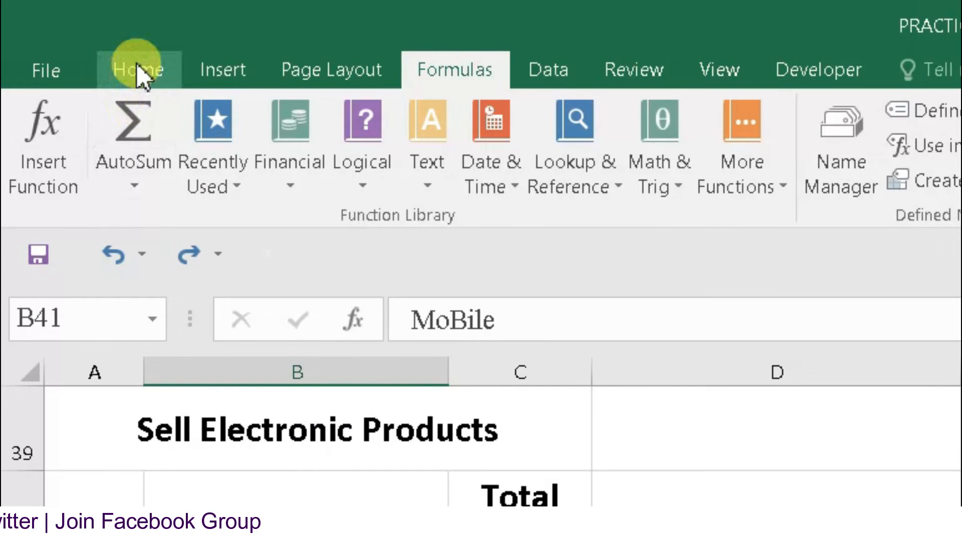
left_click(139, 70)
left_click(38, 193)
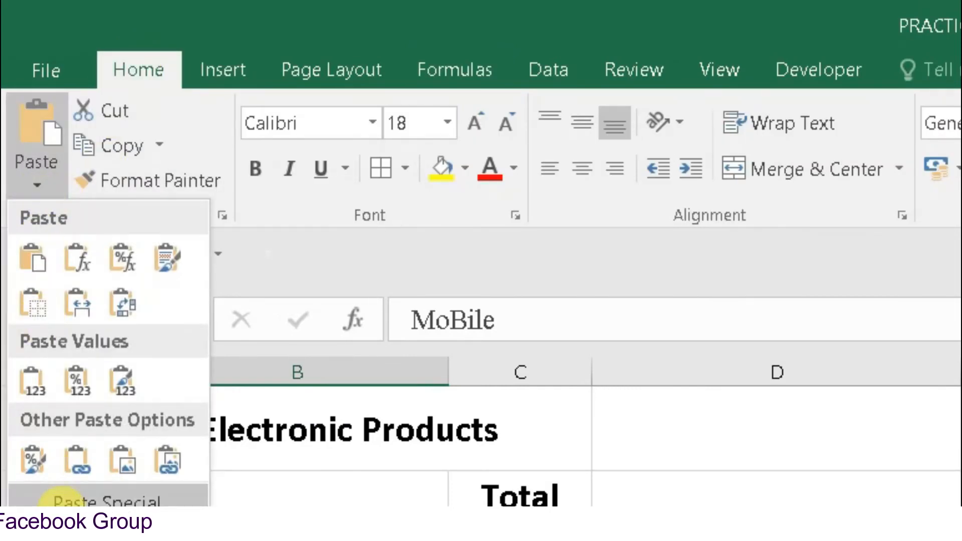
left_click(65, 500)
left_click_drag(547, 92, 360, 124)
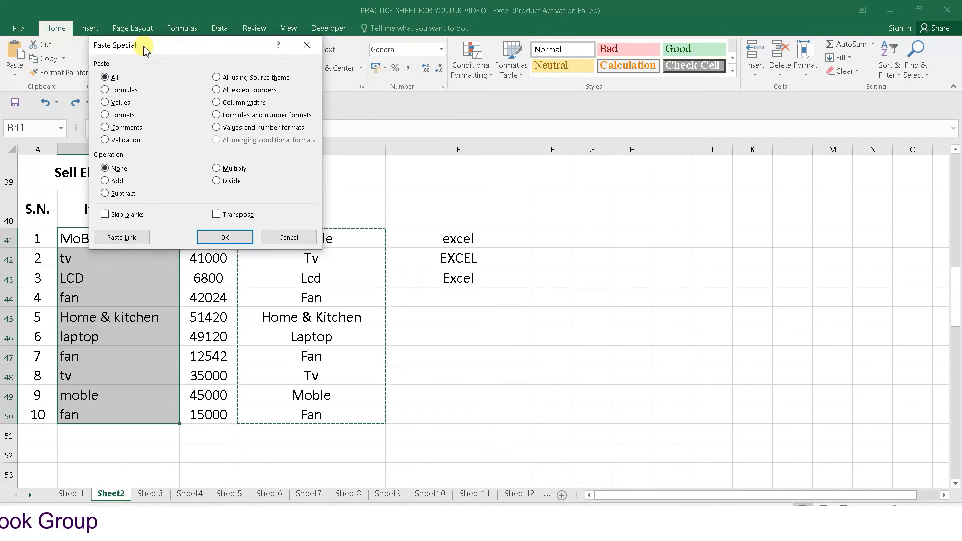
left_click_drag(145, 50, 90, 61)
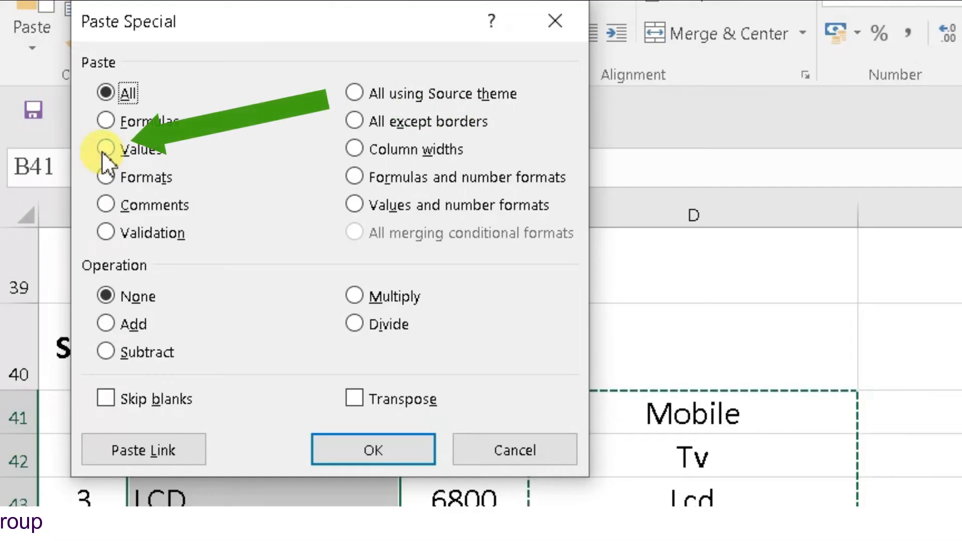
left_click(101, 151)
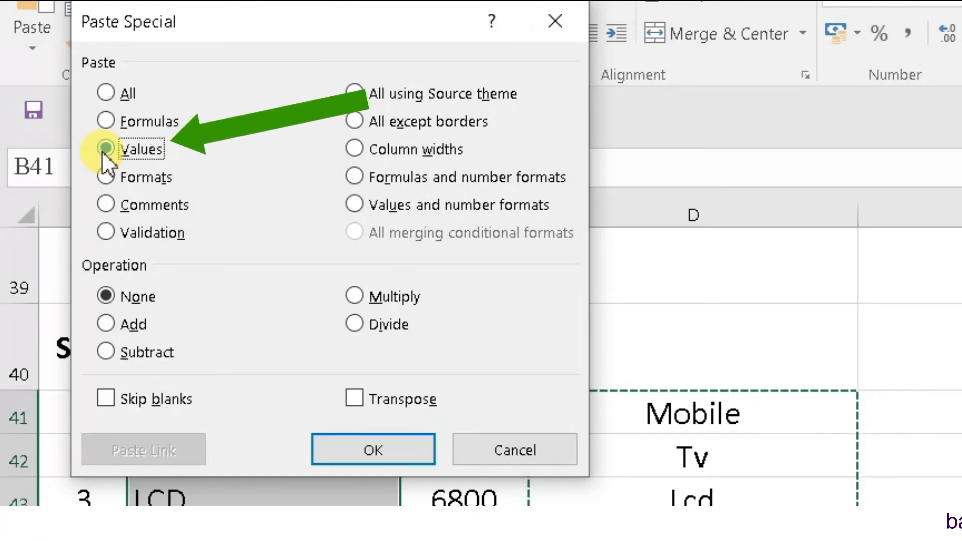
left_click(362, 443)
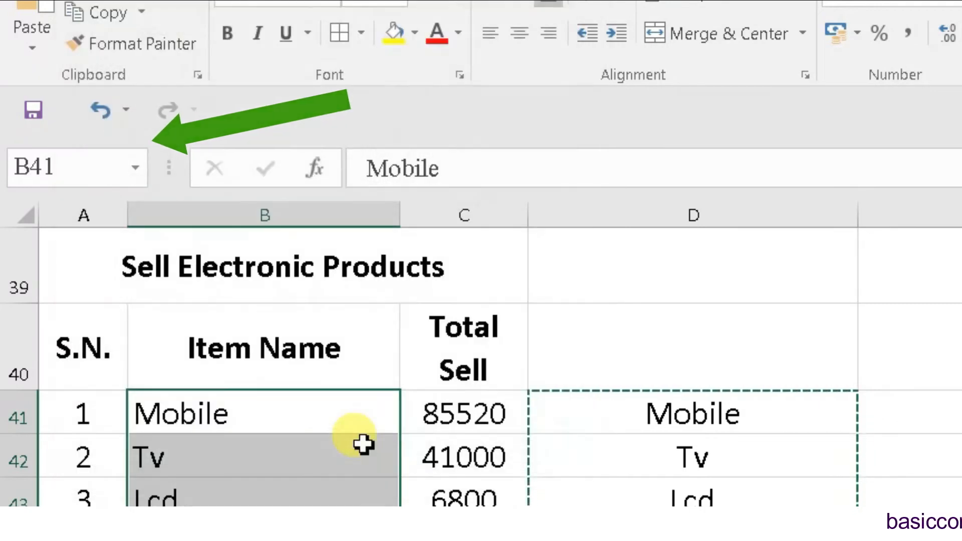
- Clear the helper PROPER formulas from D41:D50
left_click(749, 413)
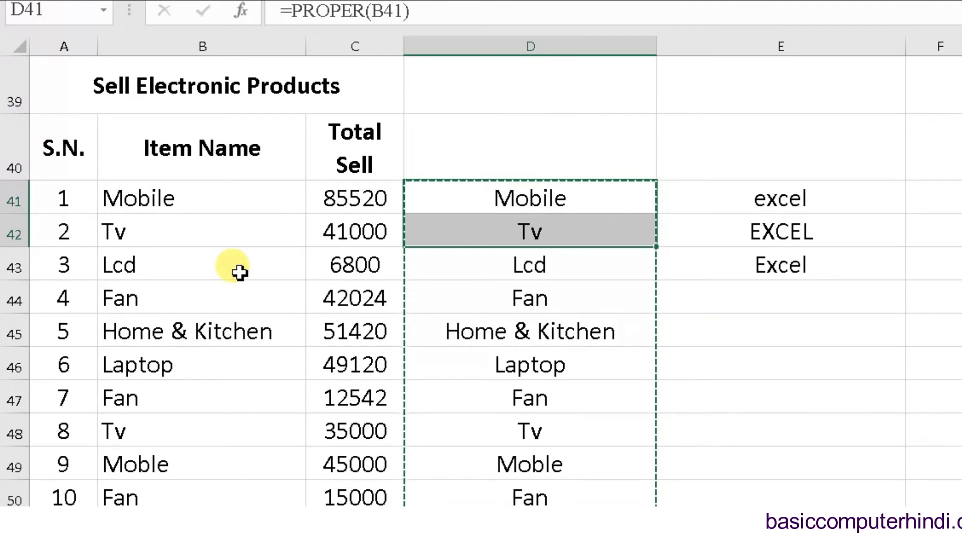
left_click(443, 323)
mouse_move(480, 198)
left_mouse_down()
mouse_move(498, 498)
mouse_move(507, 496)
left_mouse_up()
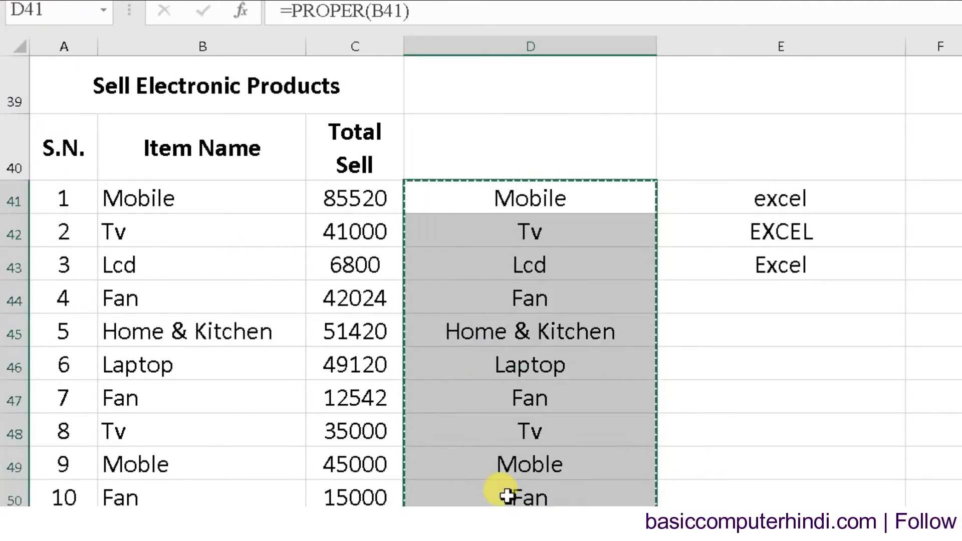
key("Delete")
left_click(571, 396)
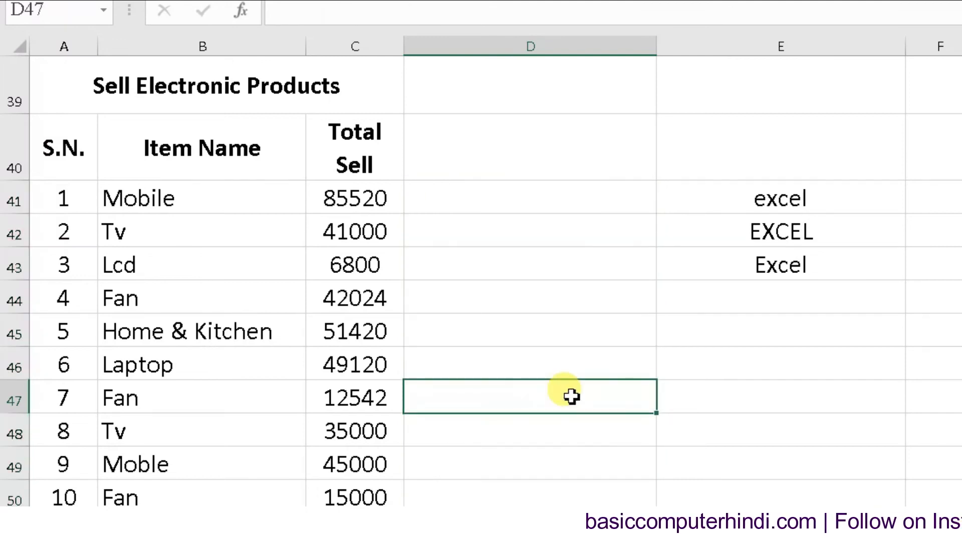